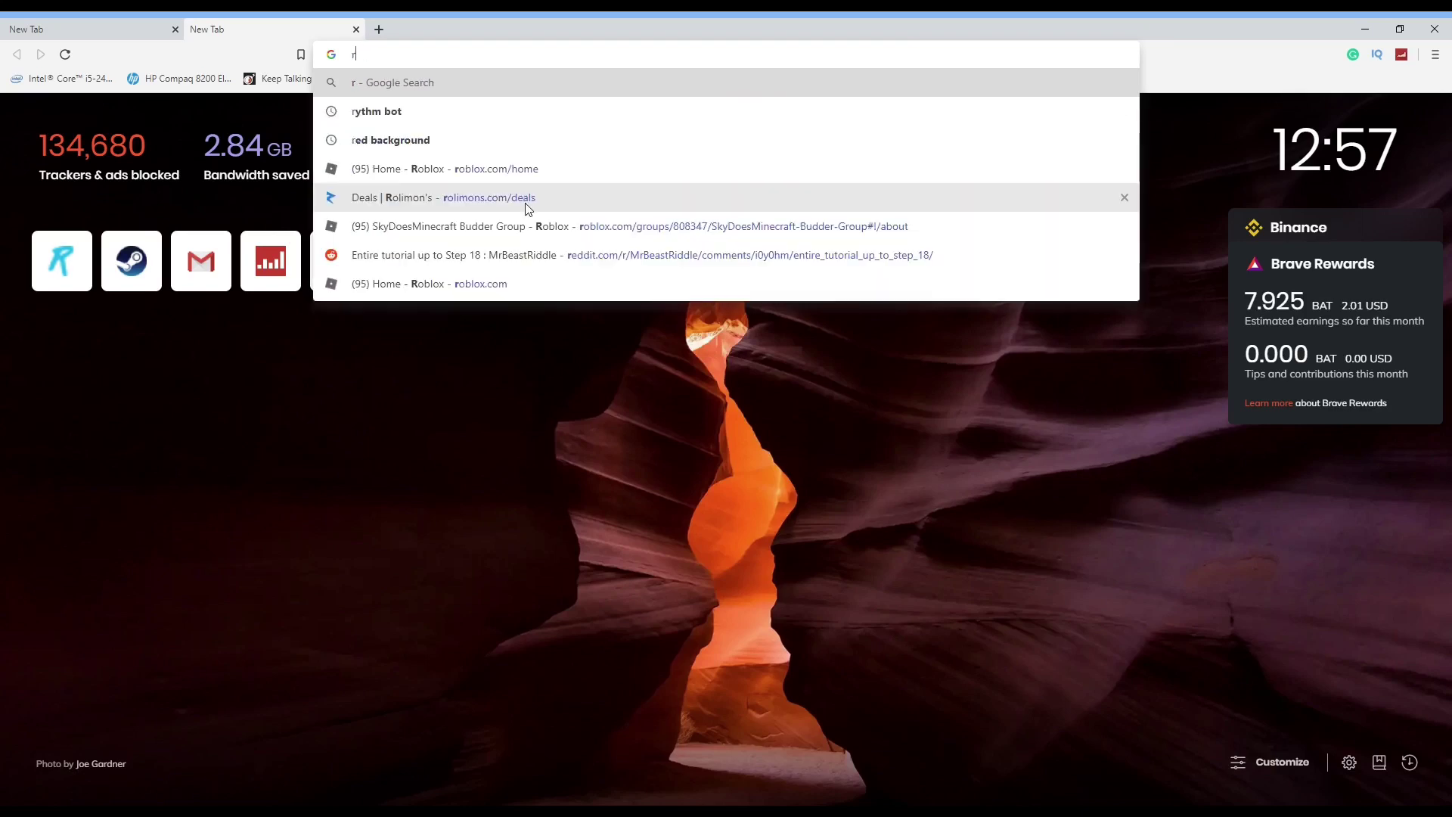
key("BackSpace")
- Load rythmbot.co in Brave and scroll down to its Add to Discord option
type("thmbot.co")
key("Return")
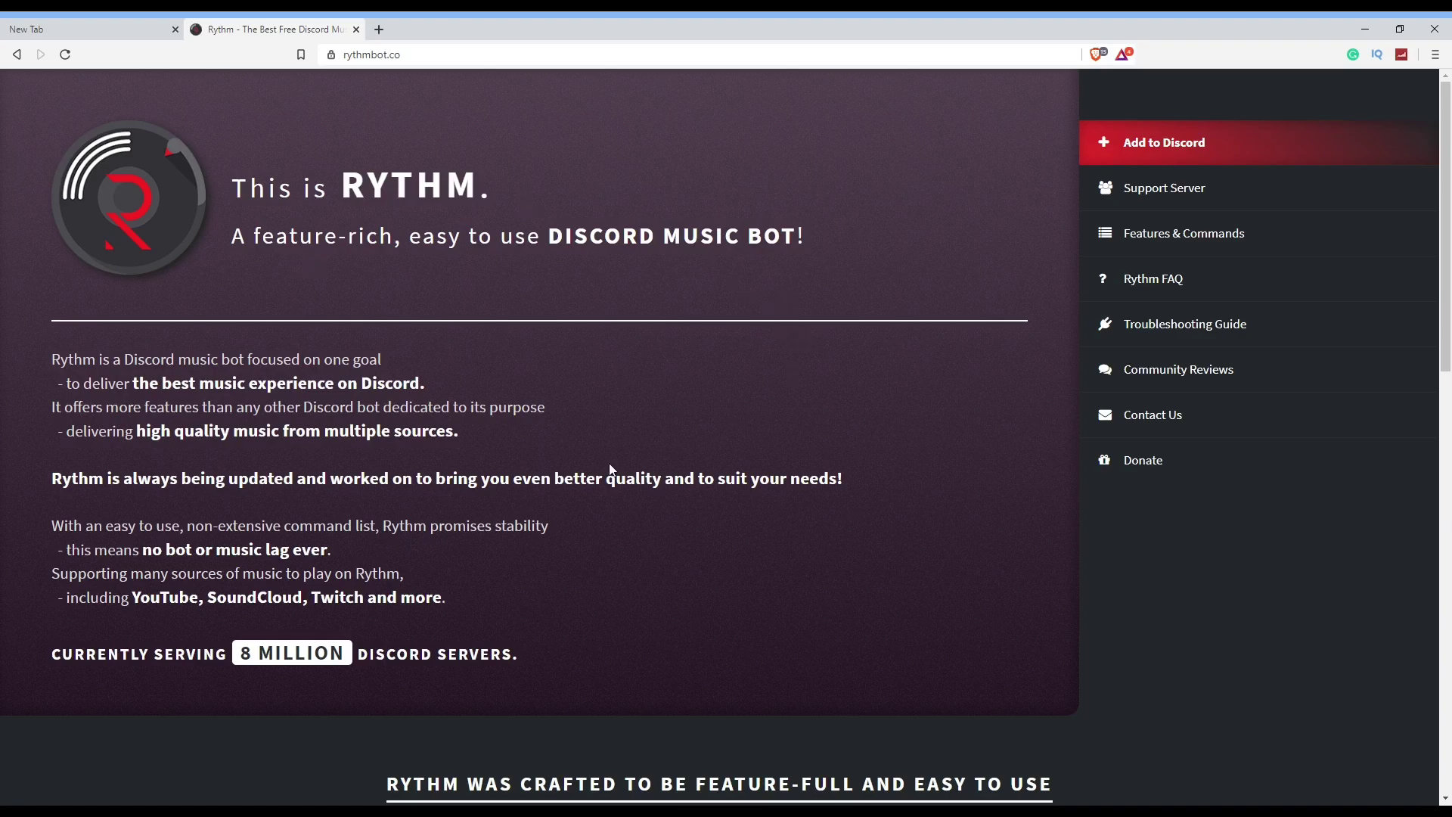
scroll(737, 363, "down", 14)
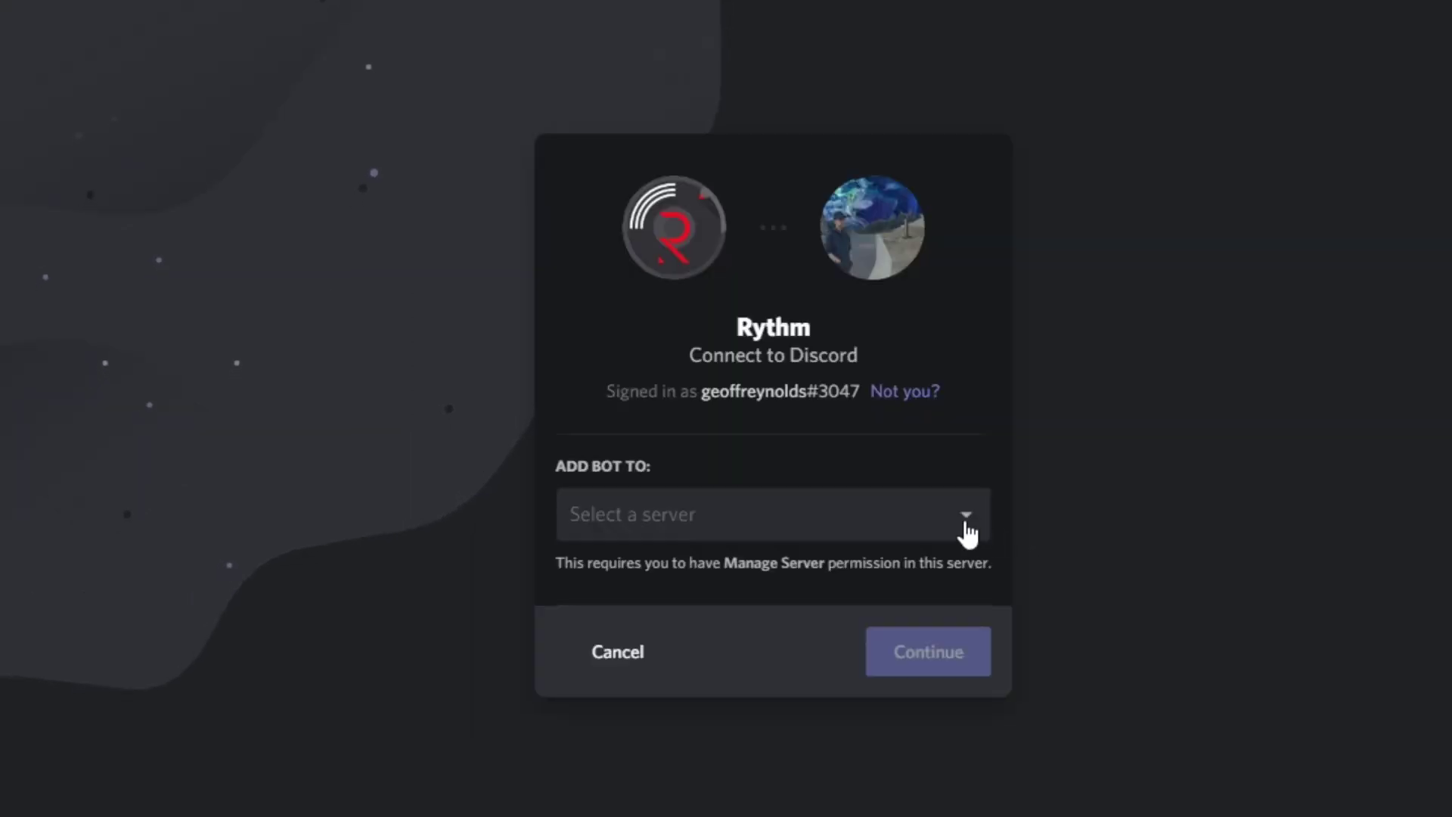
- Choose the target server for Rythm and authorize the bot with Administrator permission
left_click(967, 524)
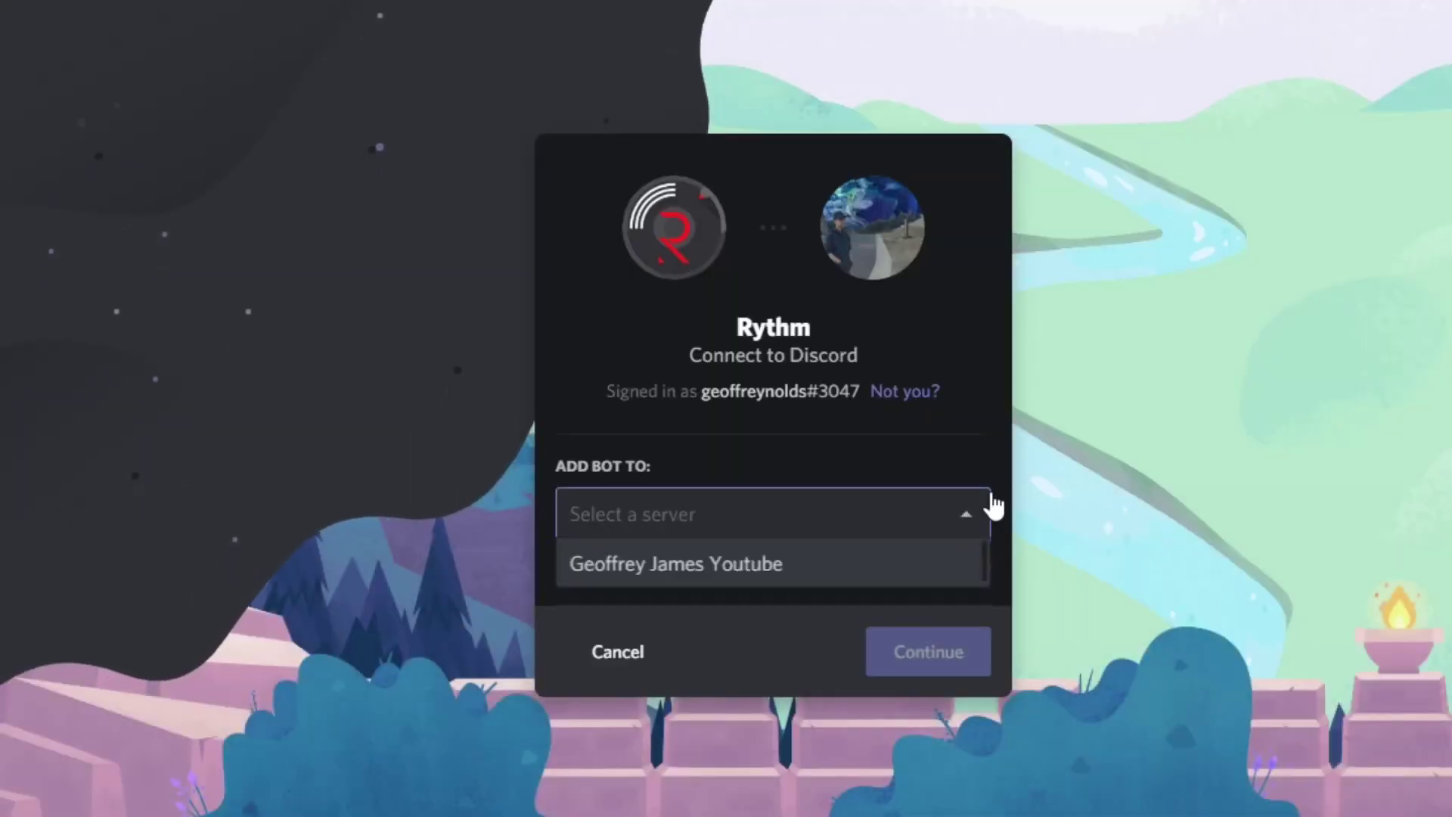
left_click(848, 567)
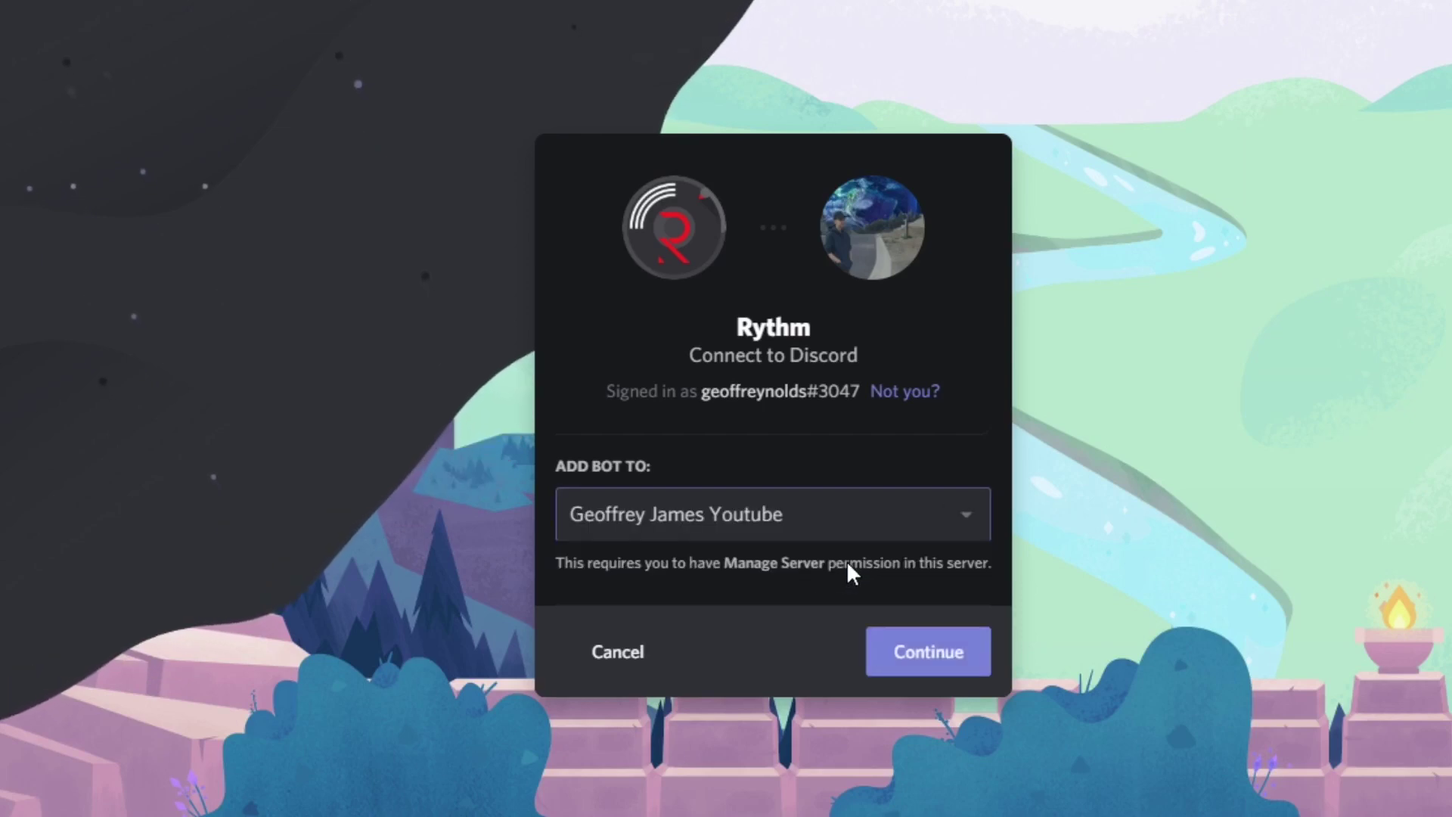
left_click(935, 667)
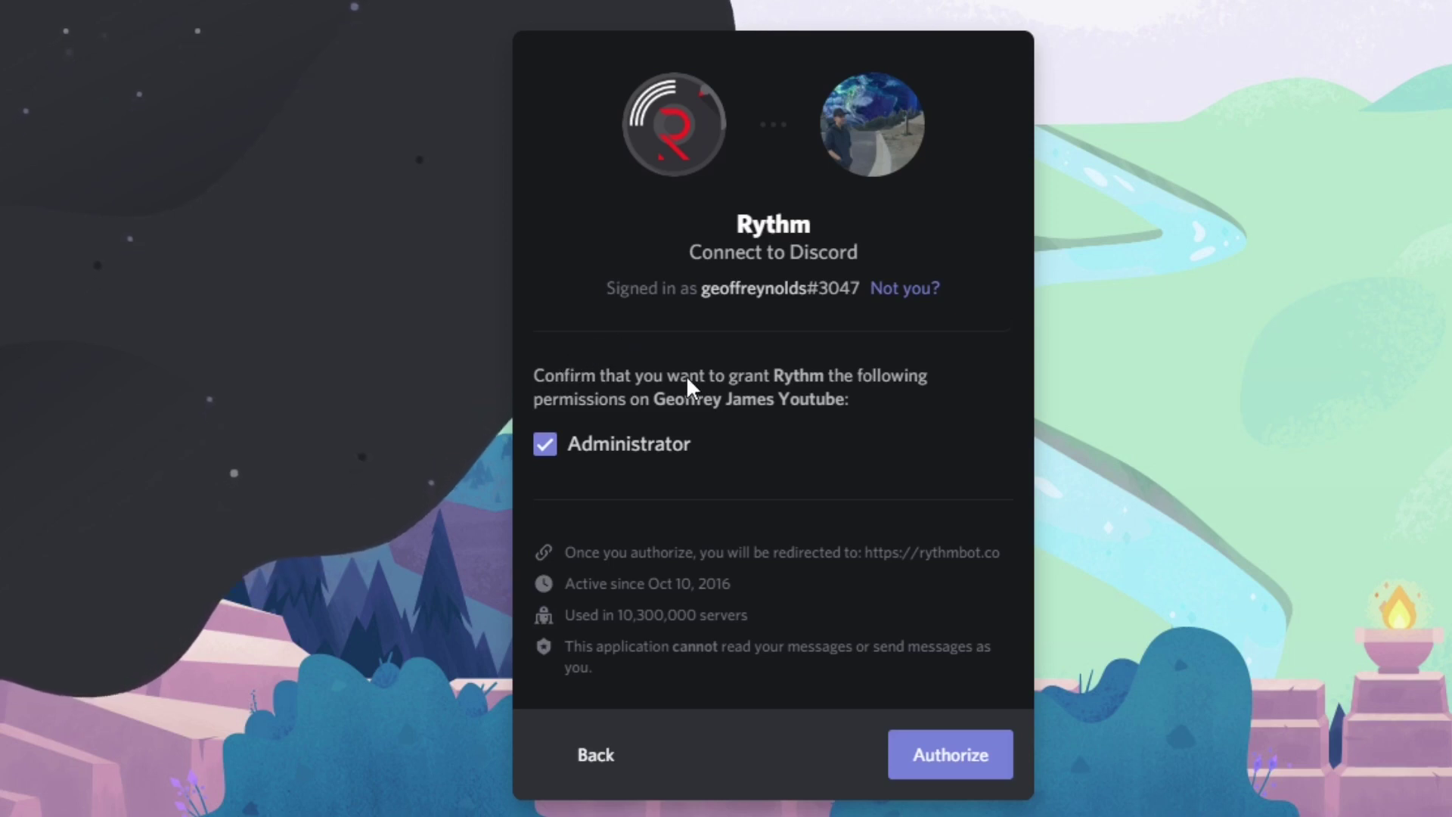
left_click(955, 766)
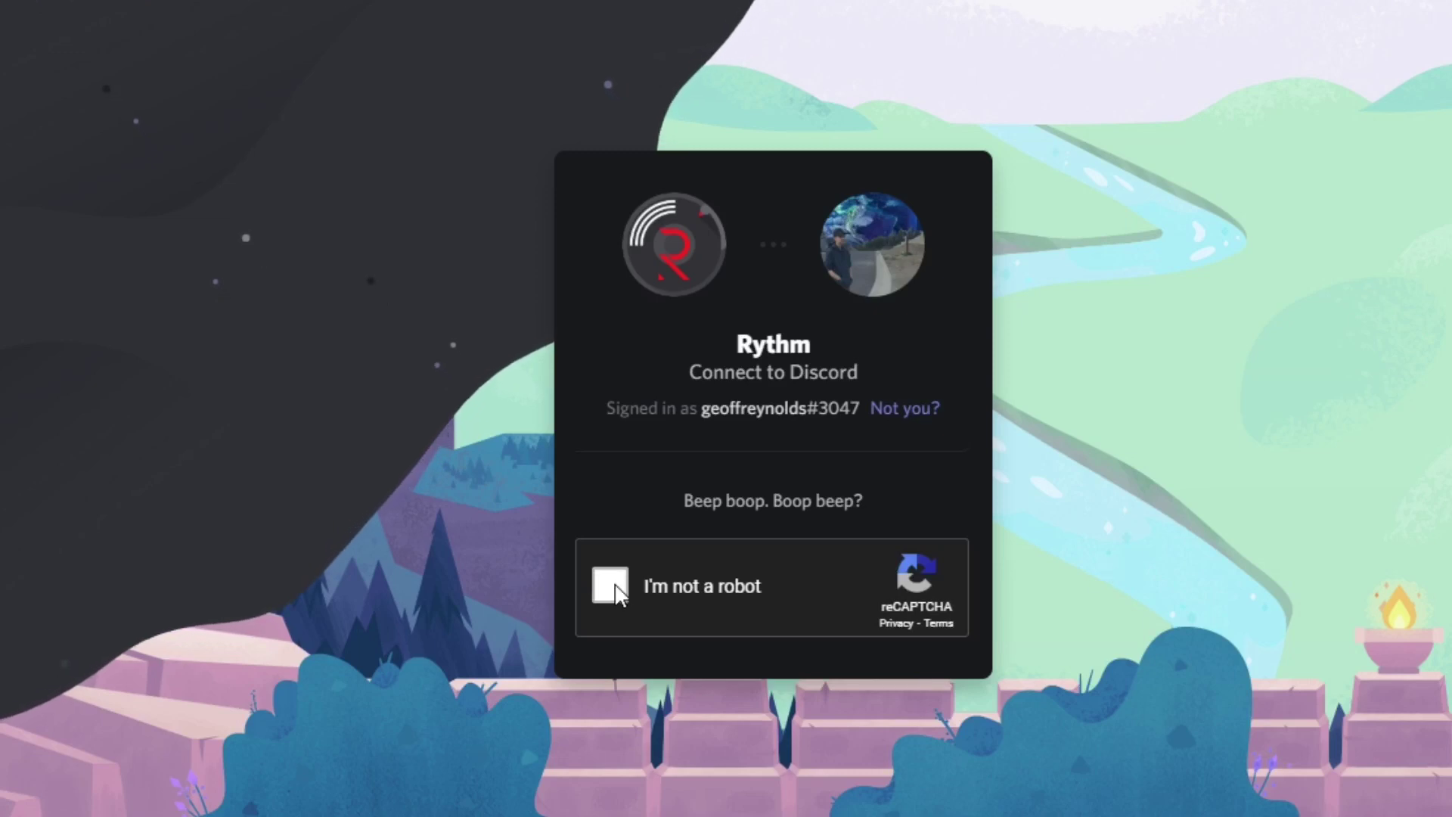
- Tick the reCAPTCHA 'I'm not a robot' checkbox so Rythm joins the server
left_click(611, 585)
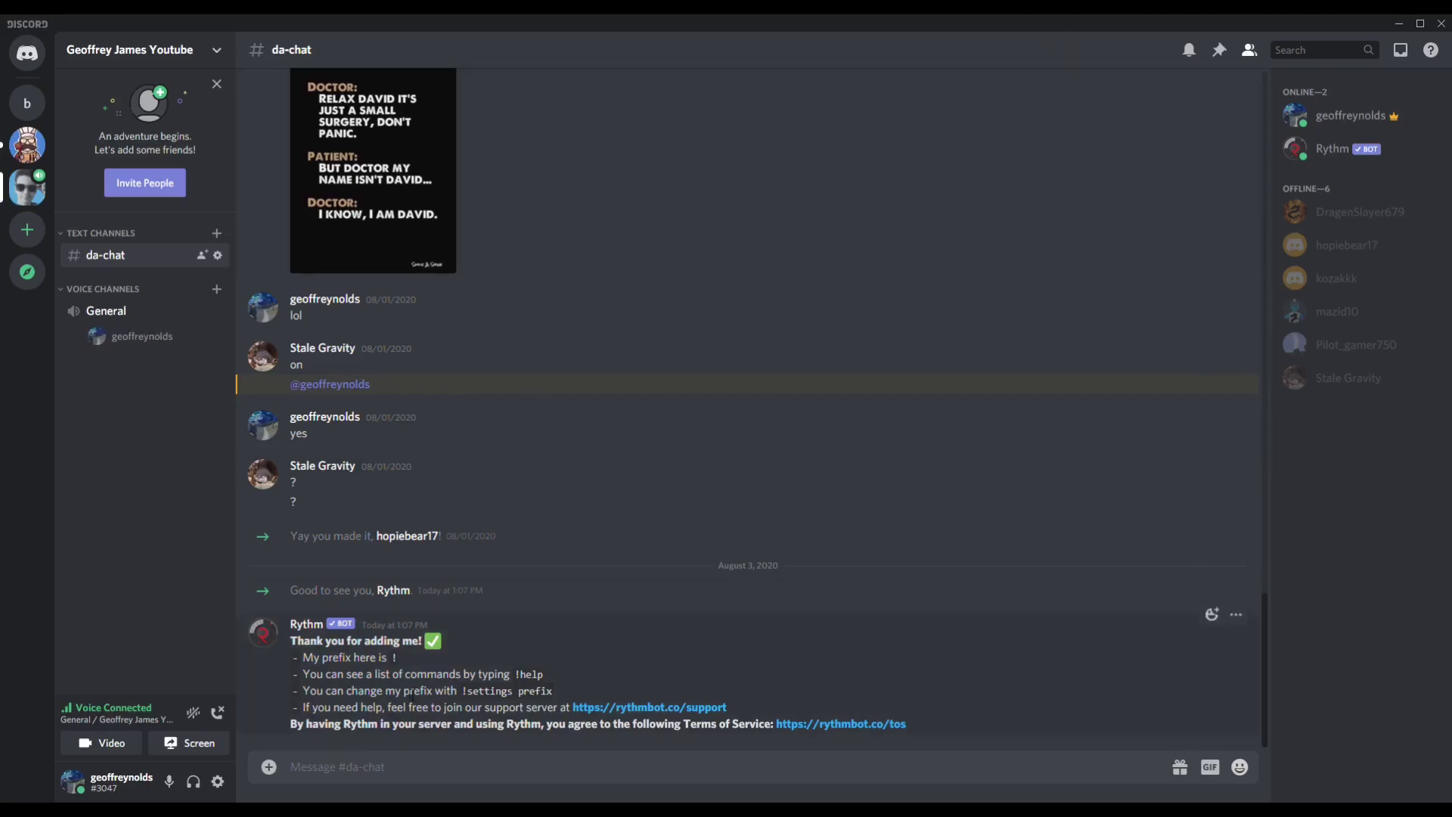
- Send '!play' with the pasted YouTube link for TheFatRat - Unity in #da-chat
left_click(402, 771)
type("!")
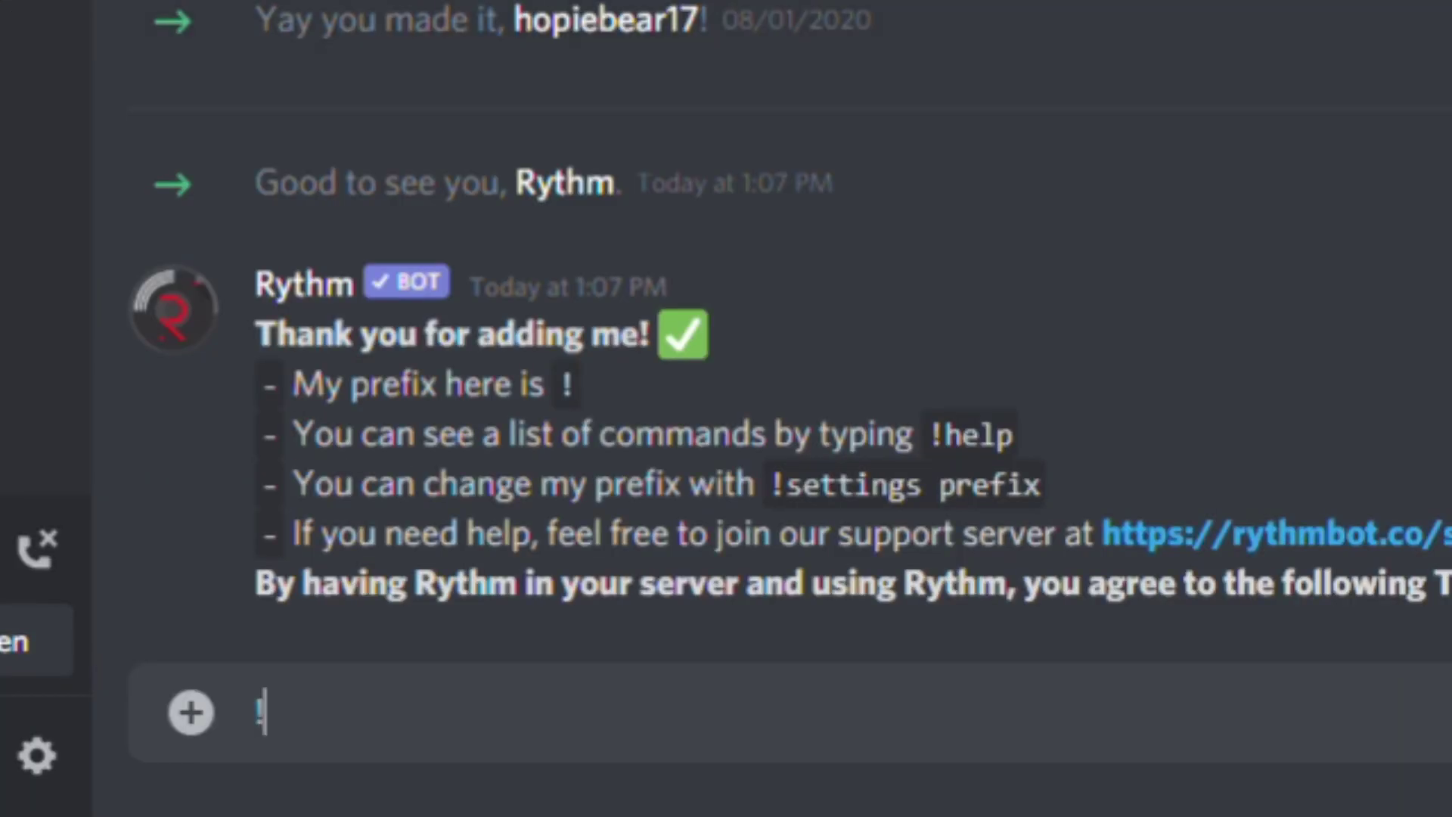
type("play")
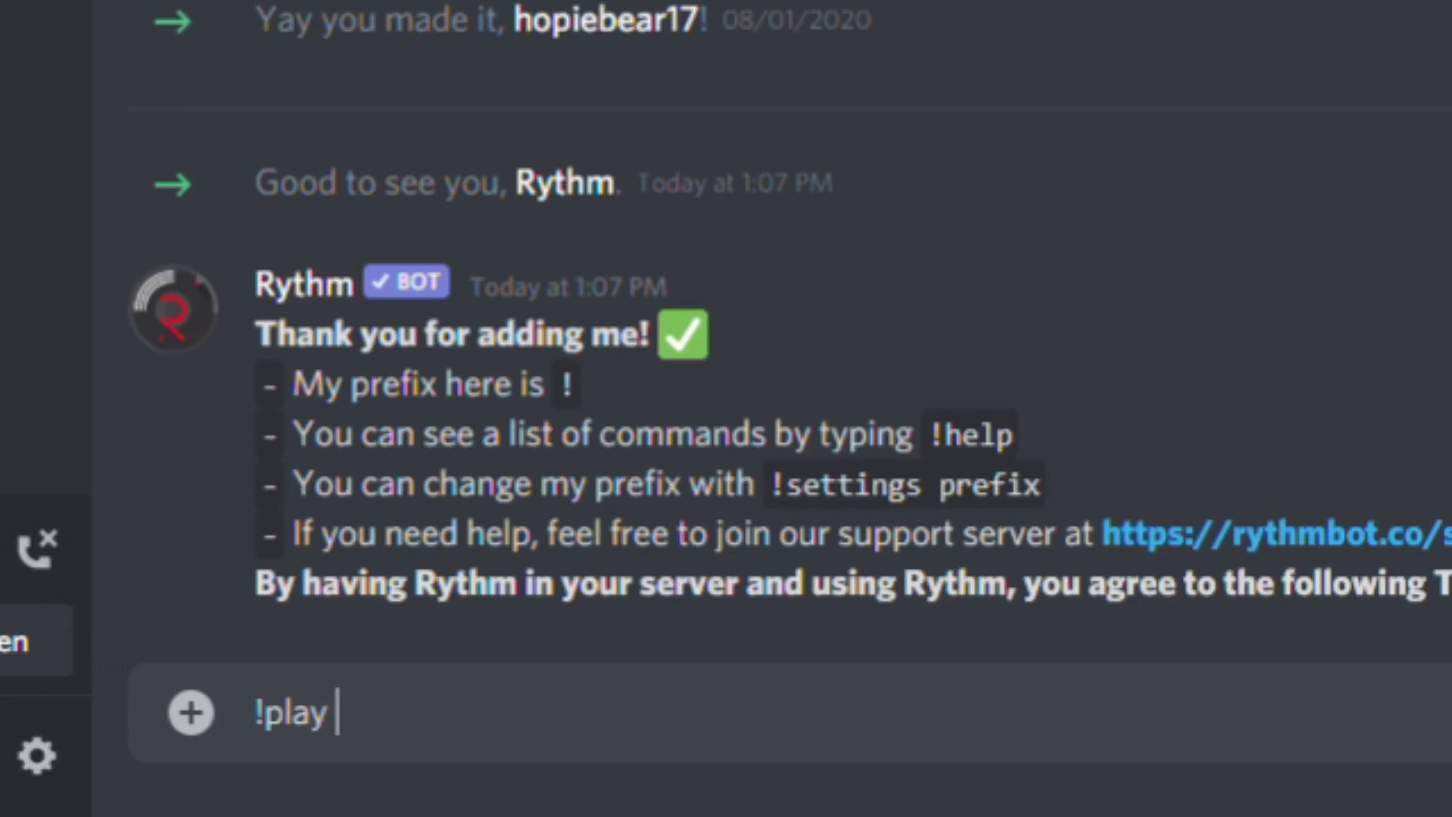
right_click(431, 719)
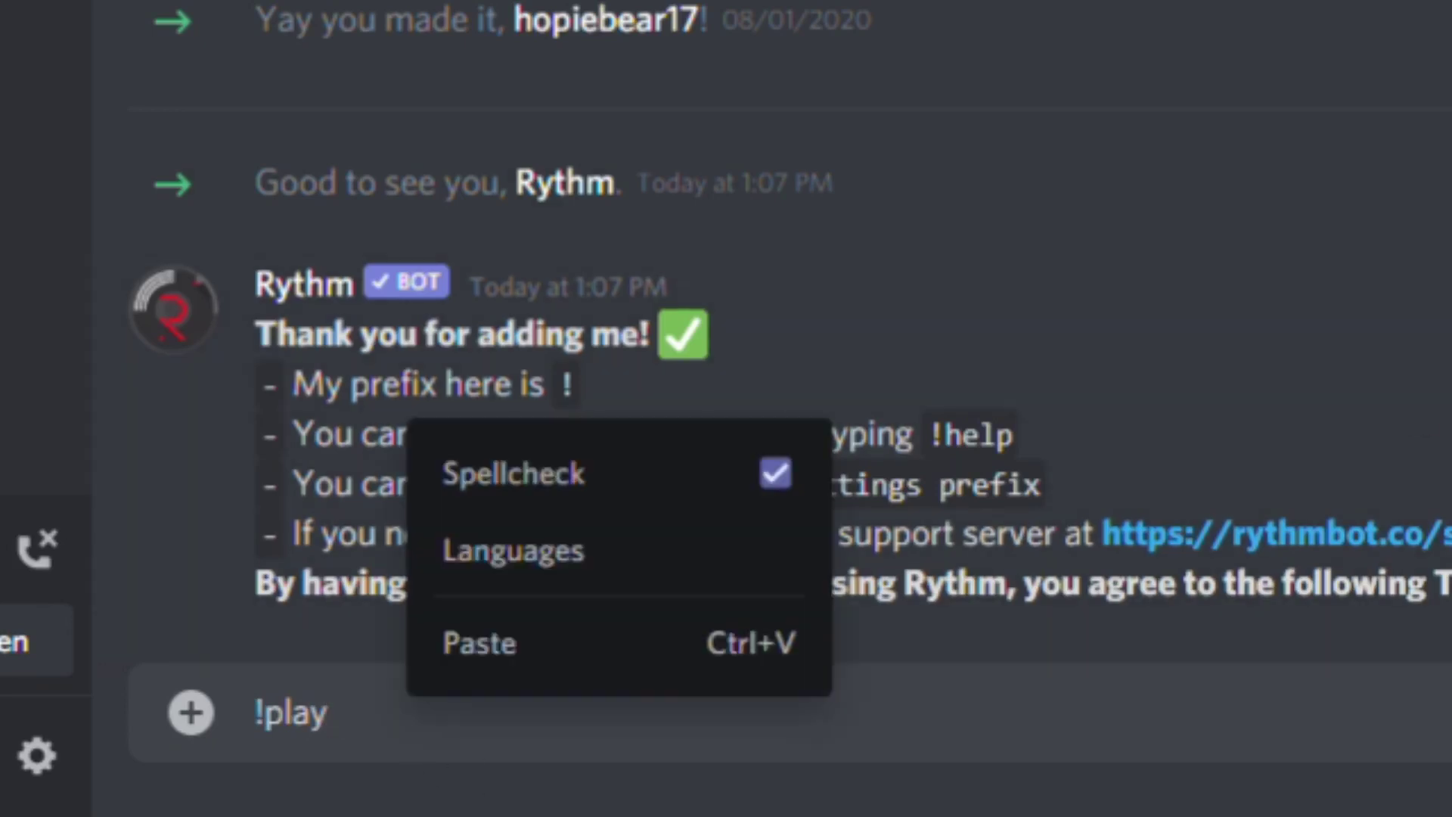
left_click(722, 642)
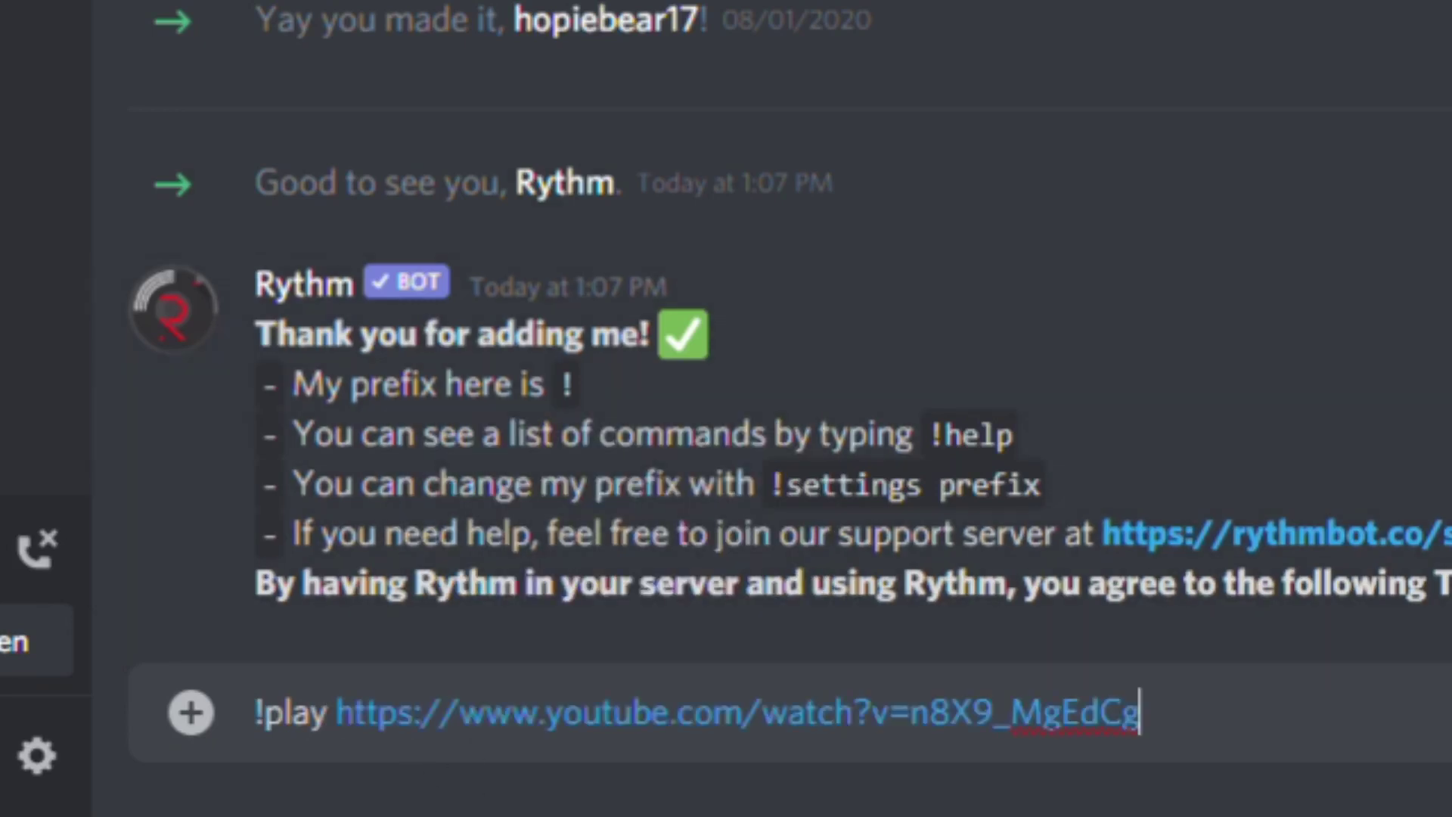
key("Return")
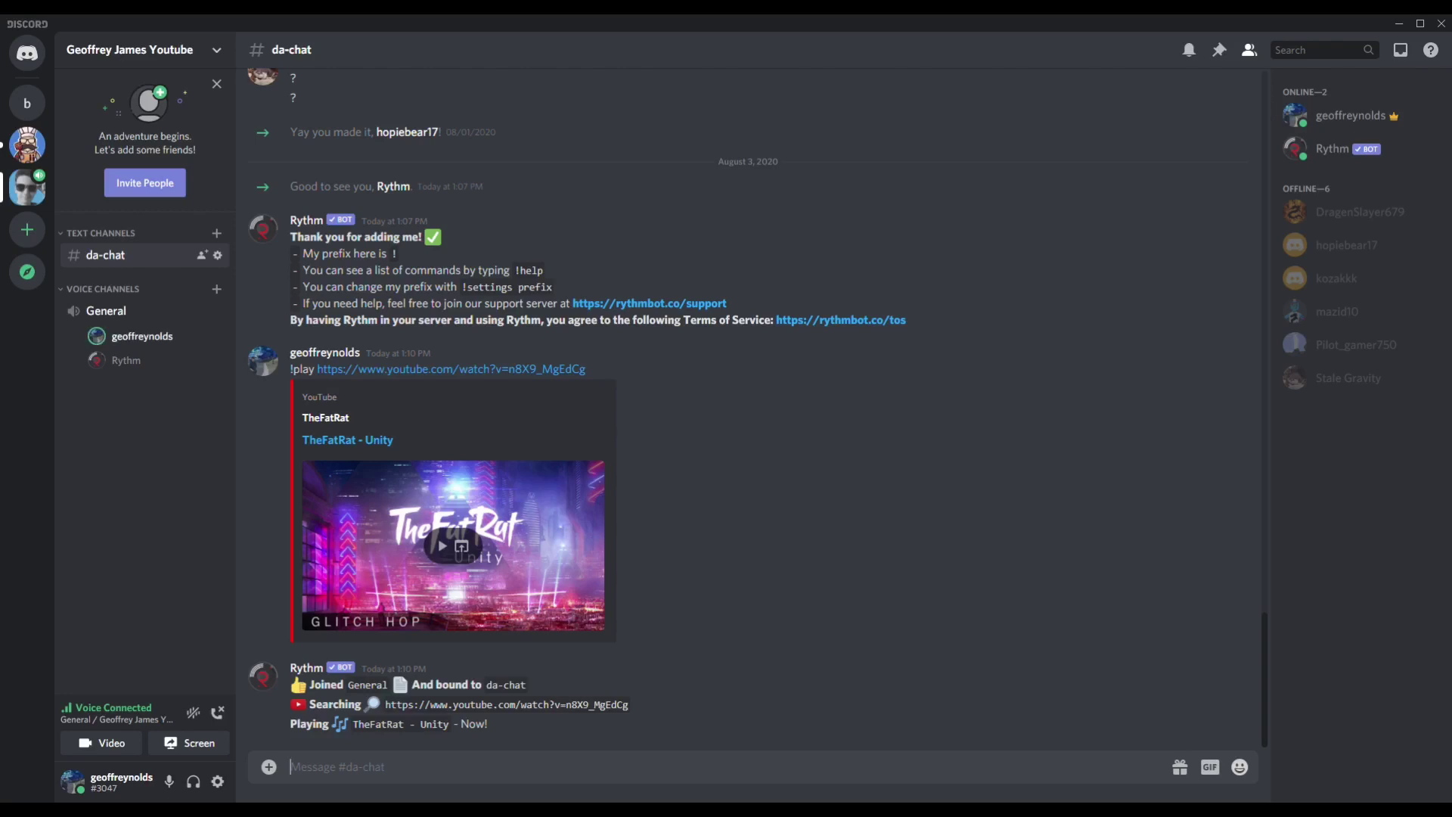
- View the General voice call, then send !play with the same Unity YouTube link in #da-chat
left_click(144, 316)
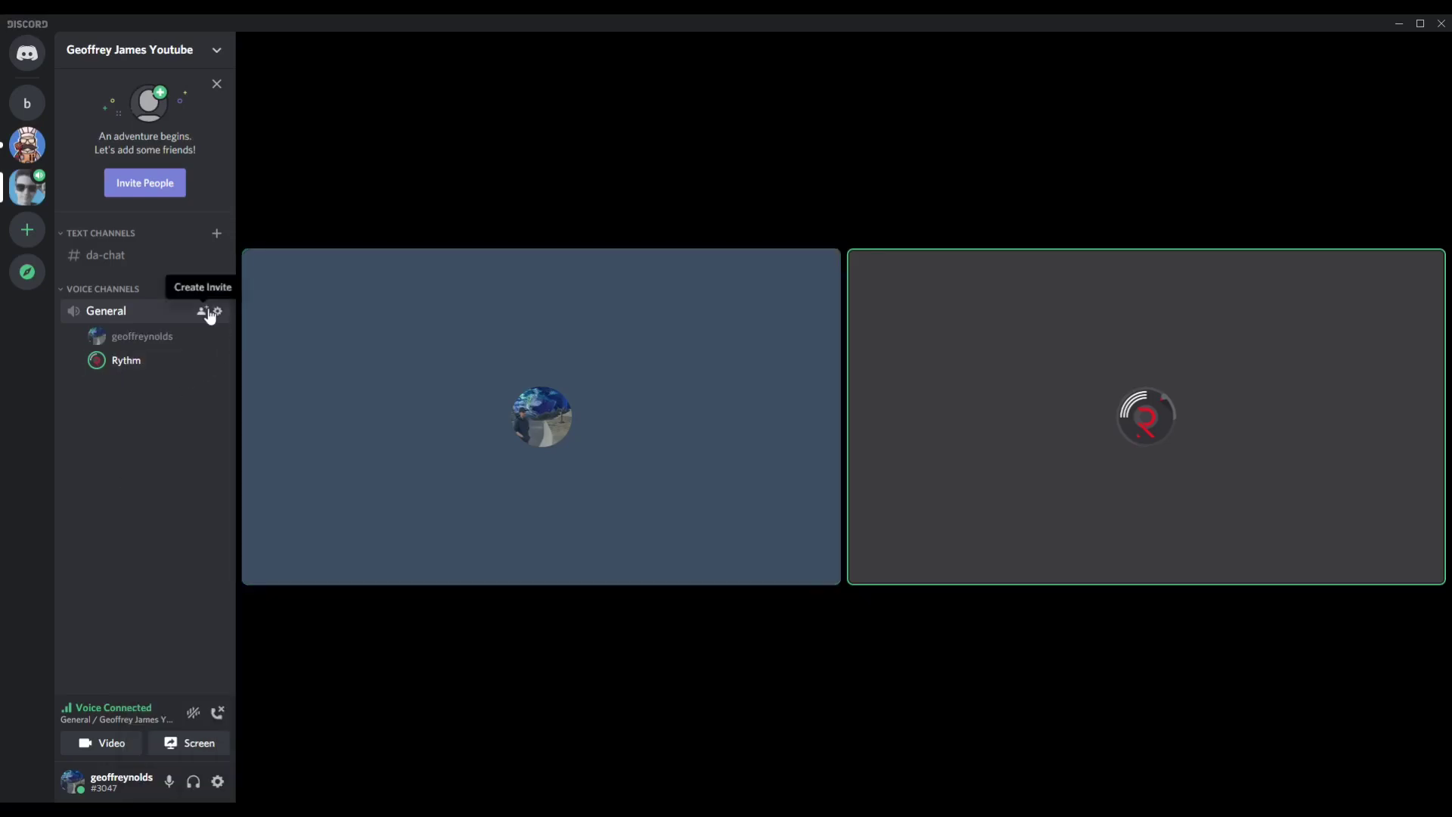
left_click(106, 255)
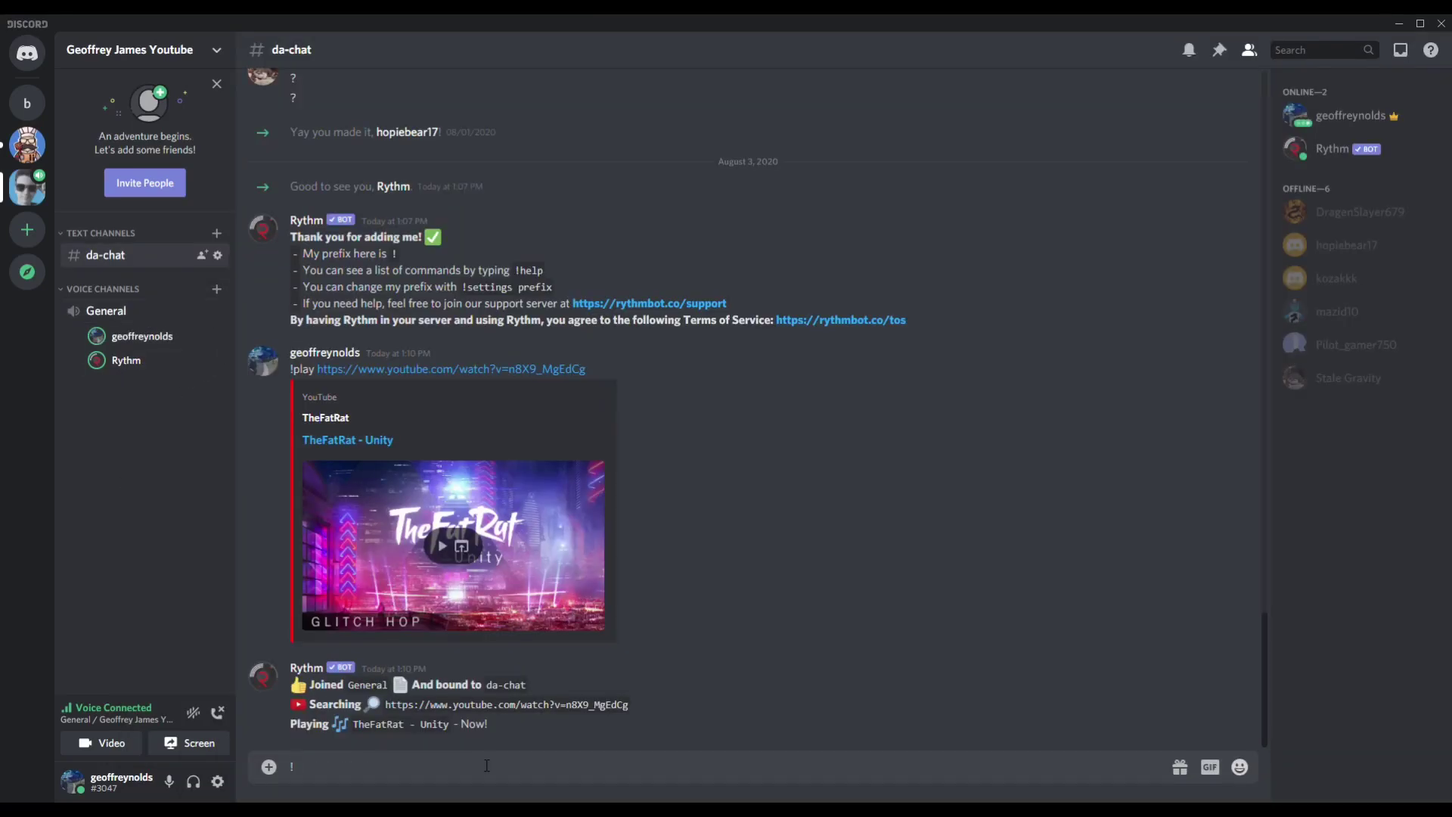
type("play")
right_click(486, 766)
left_click(542, 741)
key("Return")
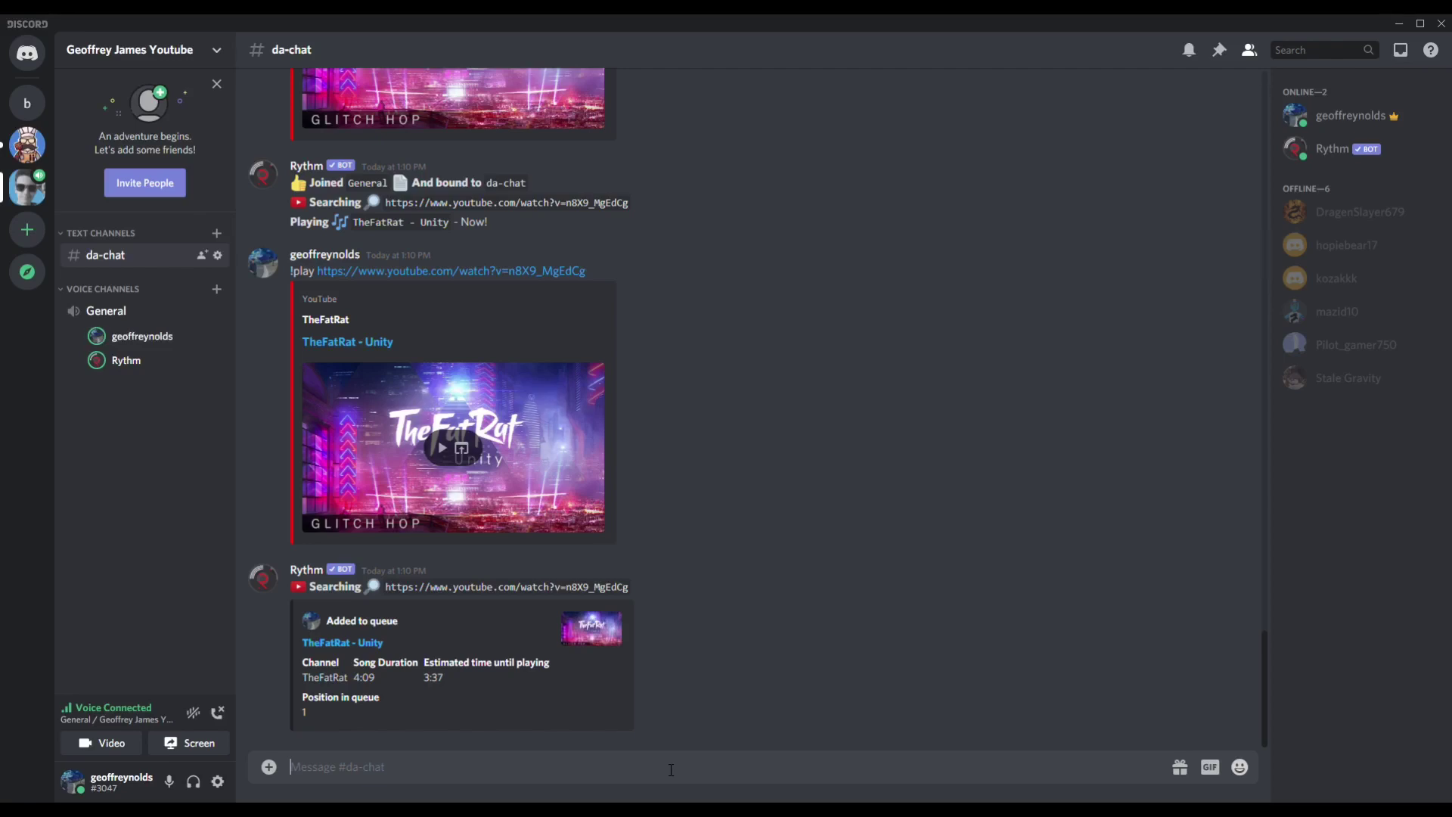
- Send !pause to Rythm, then draft a !disconnect command in the message box
type("!")
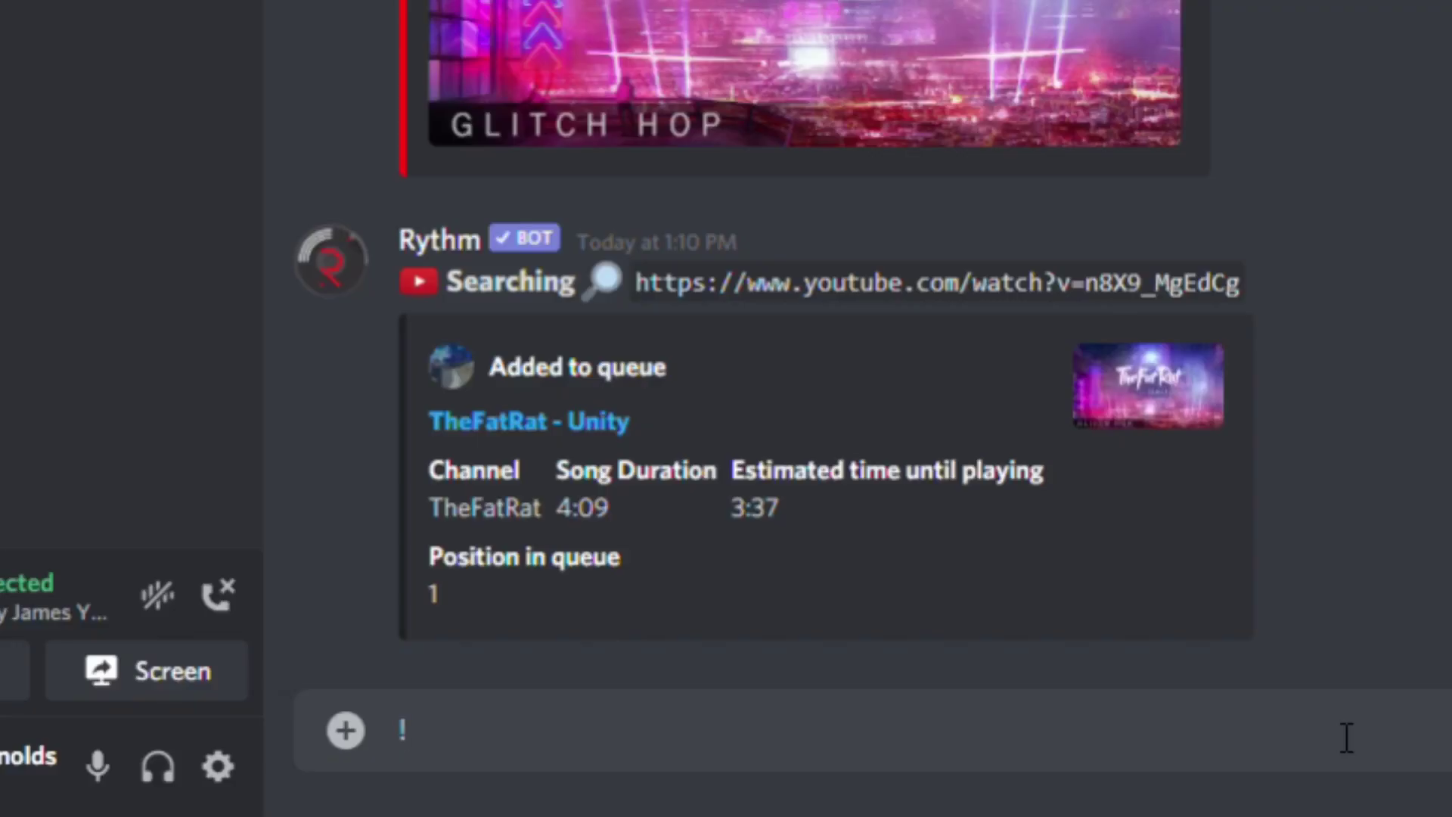
type("pause")
key("Return")
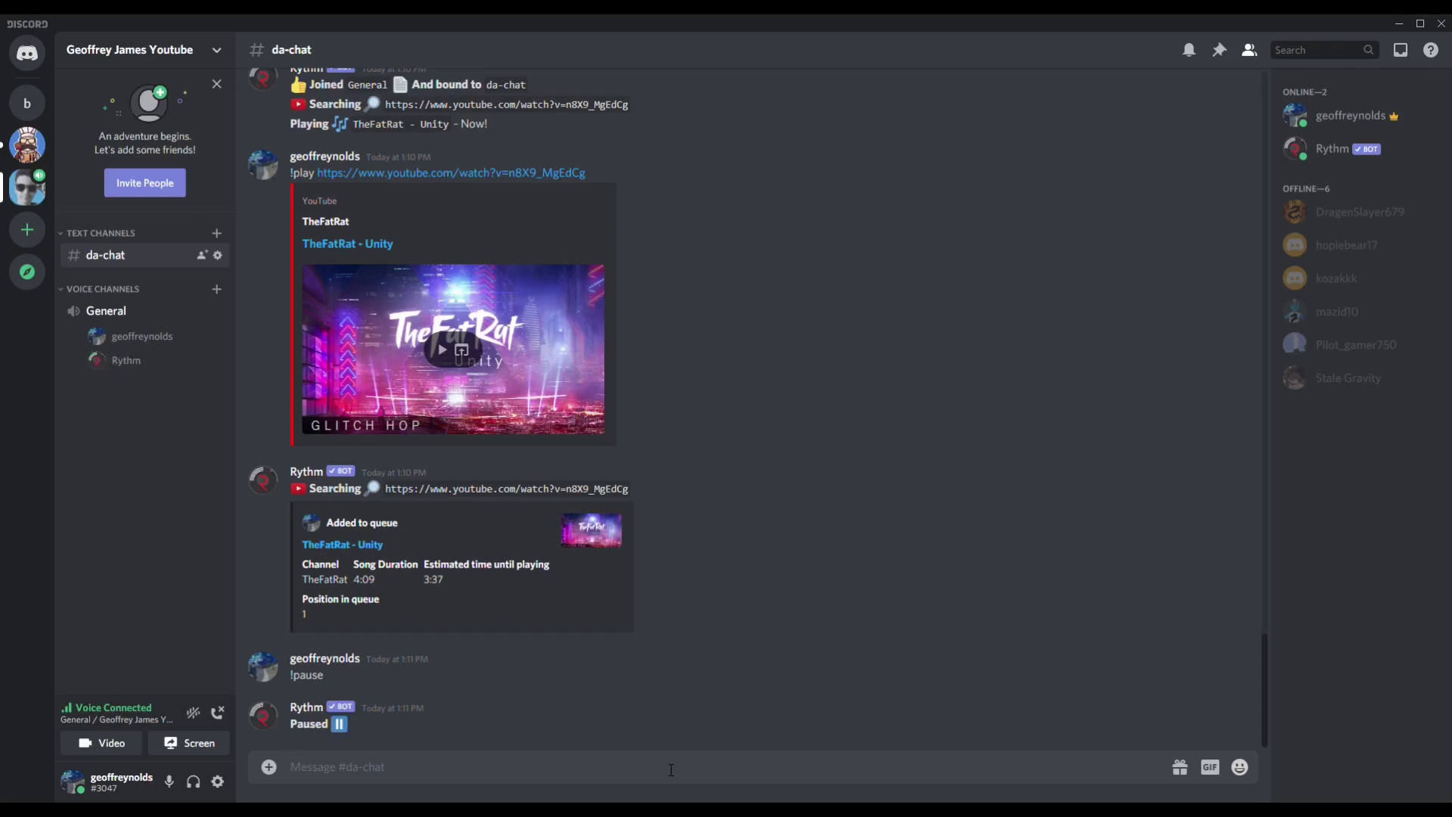
type("!play")
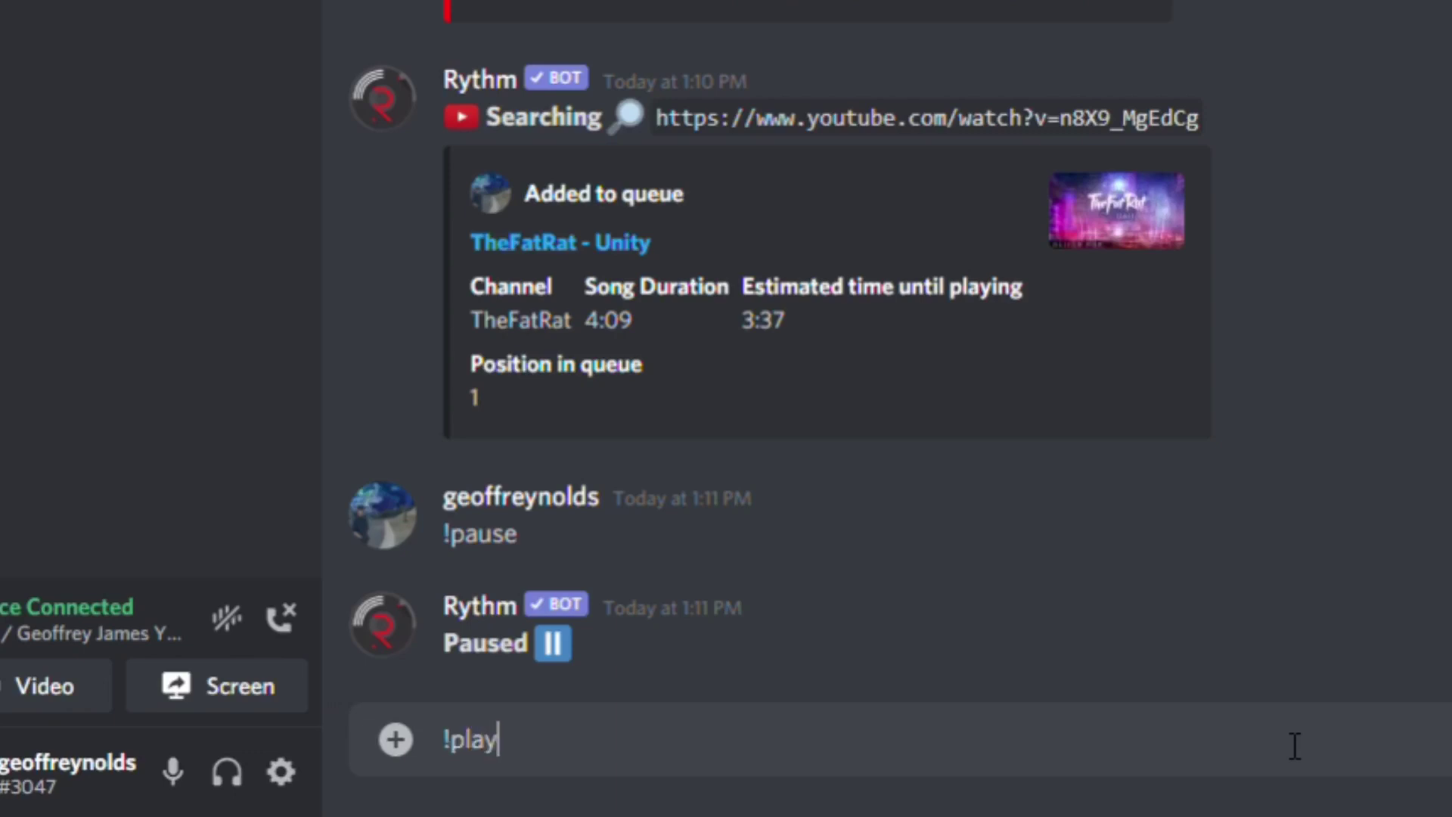
type("!")
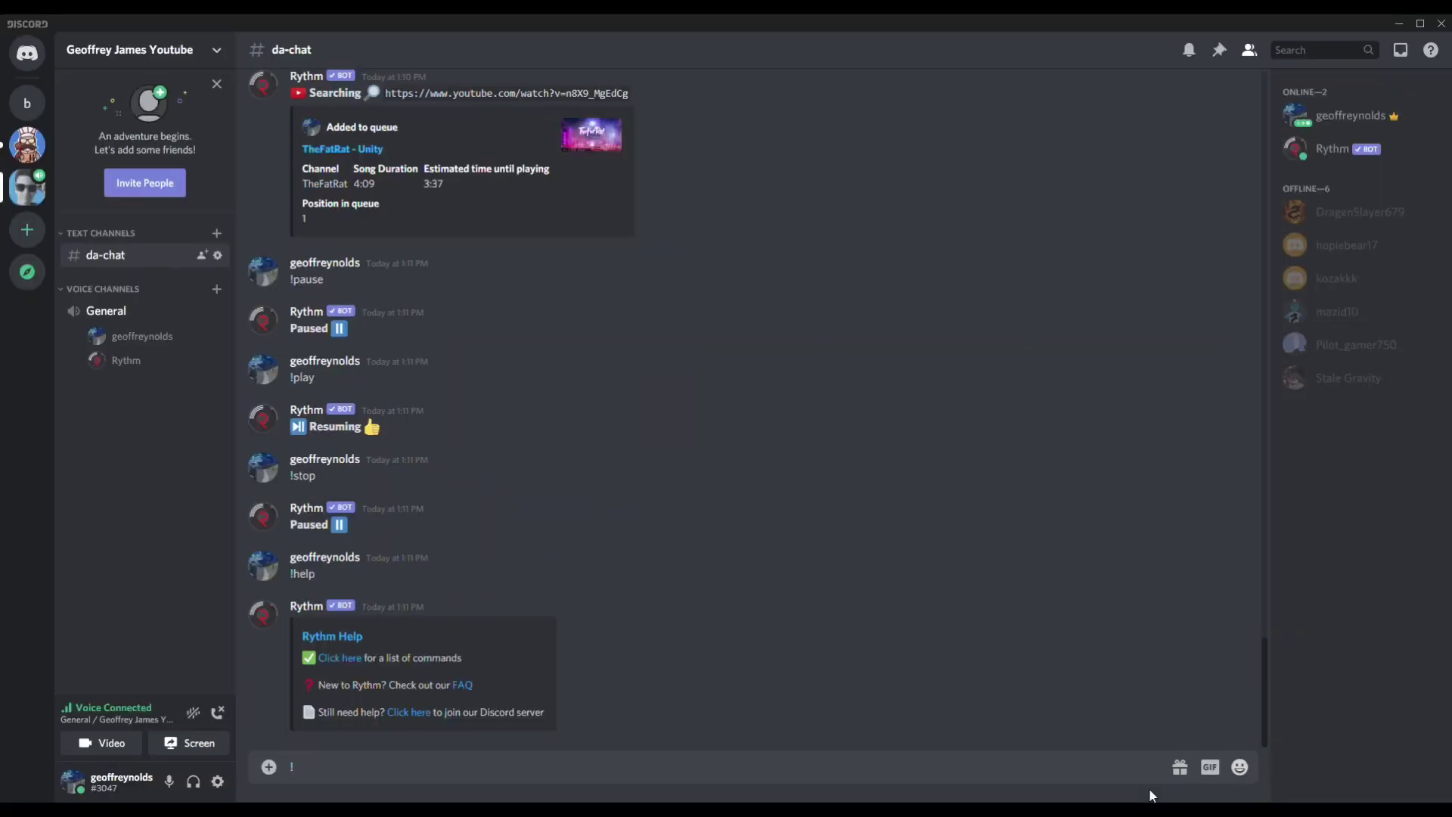
type("disco")
type("nnect")
type("!disco")
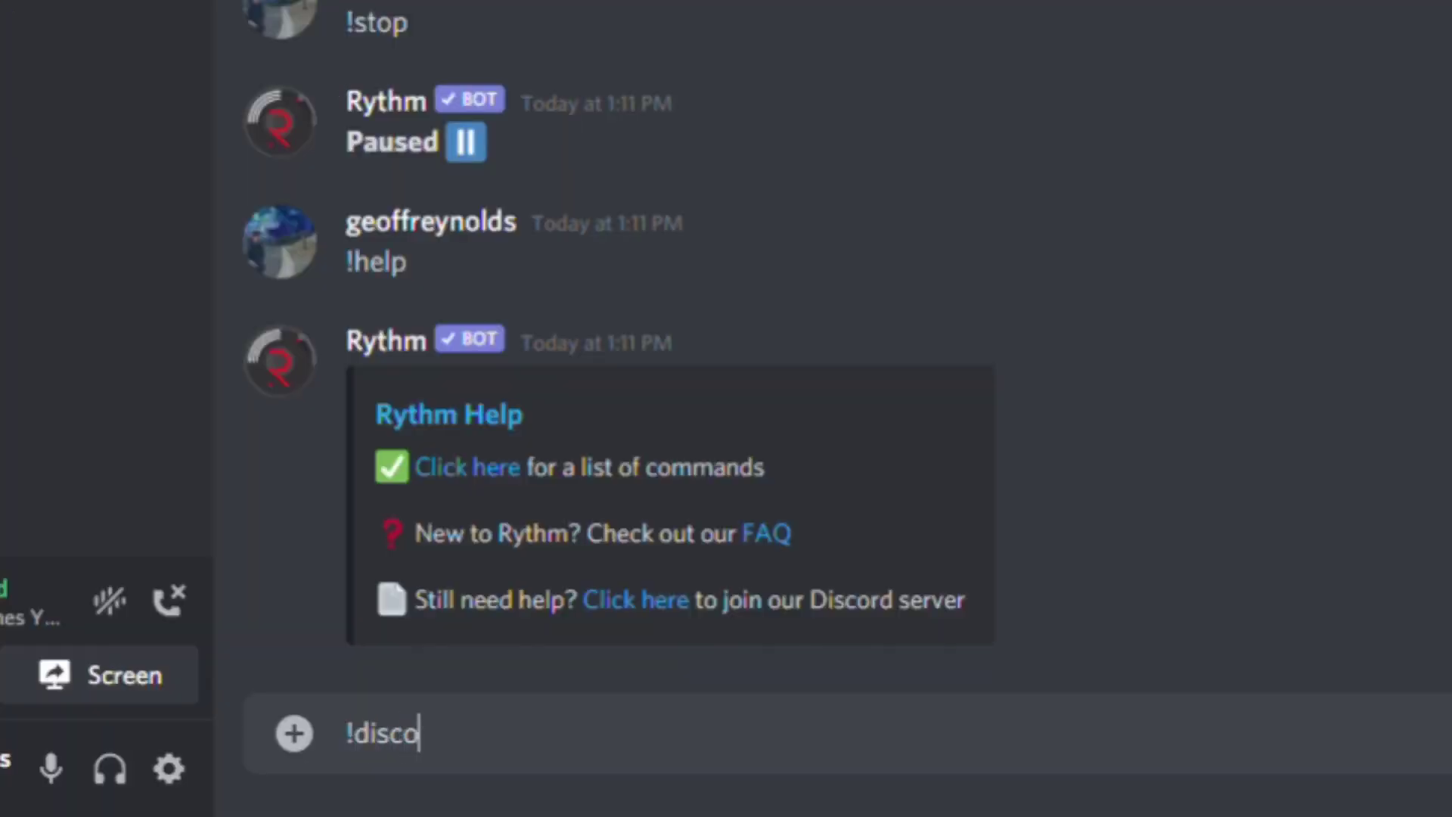
type("nnevt")
- Fix the typo and send !disconnect so Rythm leaves the General voice channel
key("BackSpace")
key("BackSpace")
type("t")
key("Return")
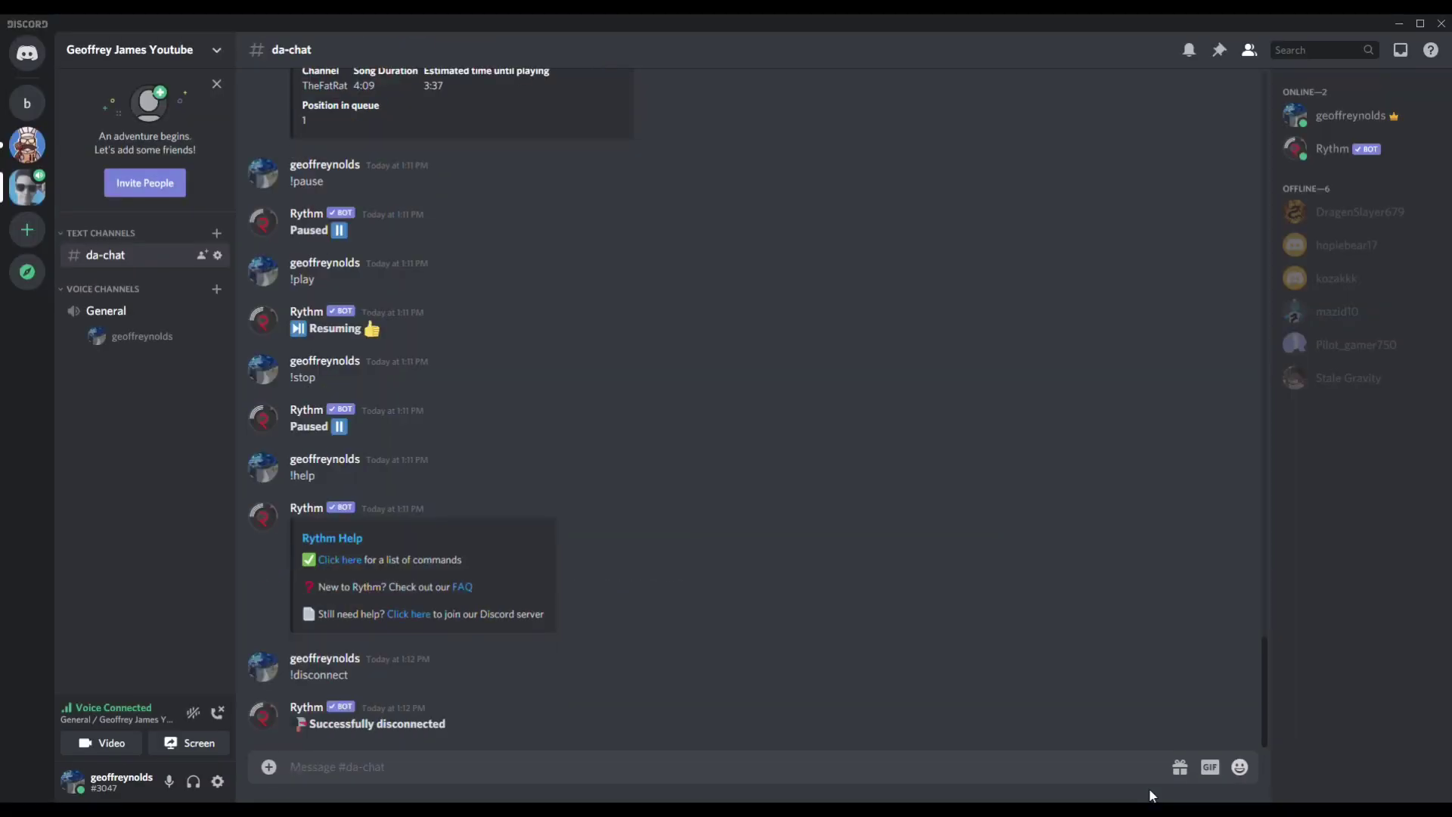